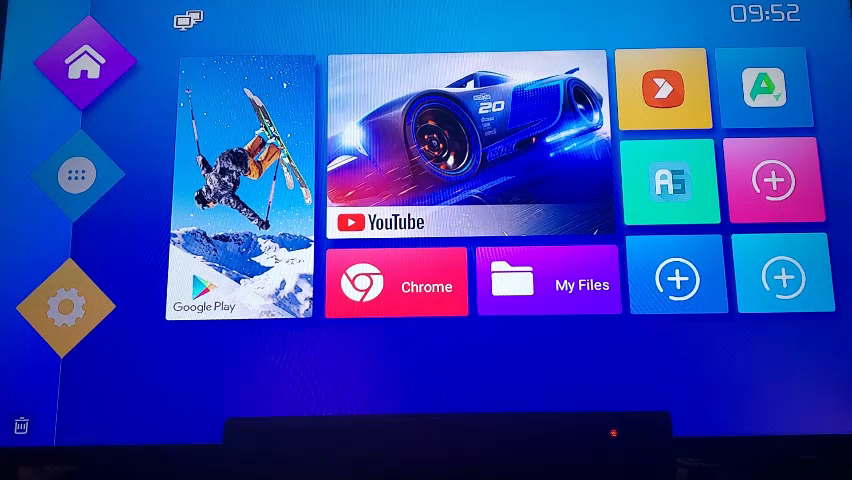
Step: Reach the launcher's Settings gear and enter More Settings for the full device settings panel
{"action": "key", "text": "Down"}
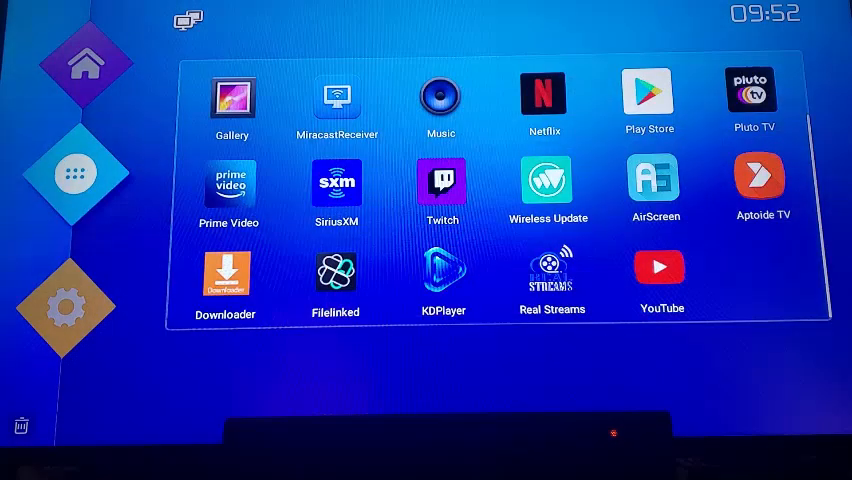
{"action": "key", "text": "Down"}
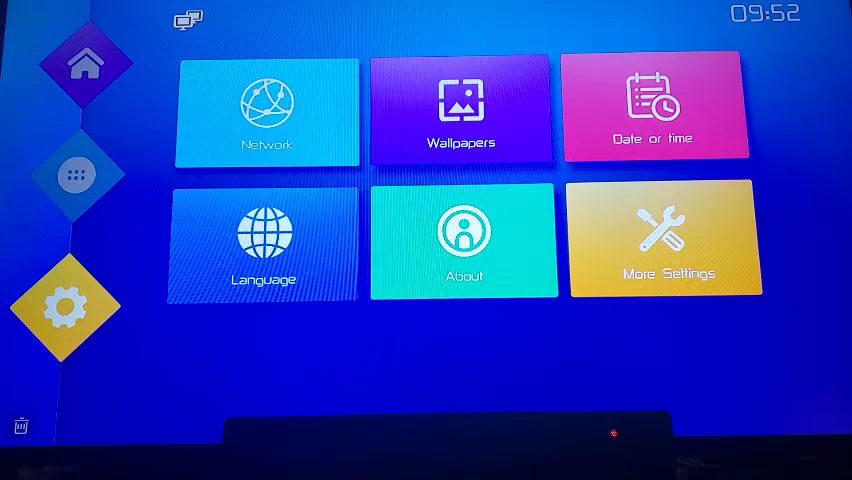
{"action": "key", "text": "Right"}
{"action": "key", "text": "Right"}
{"action": "key", "text": "Right"}
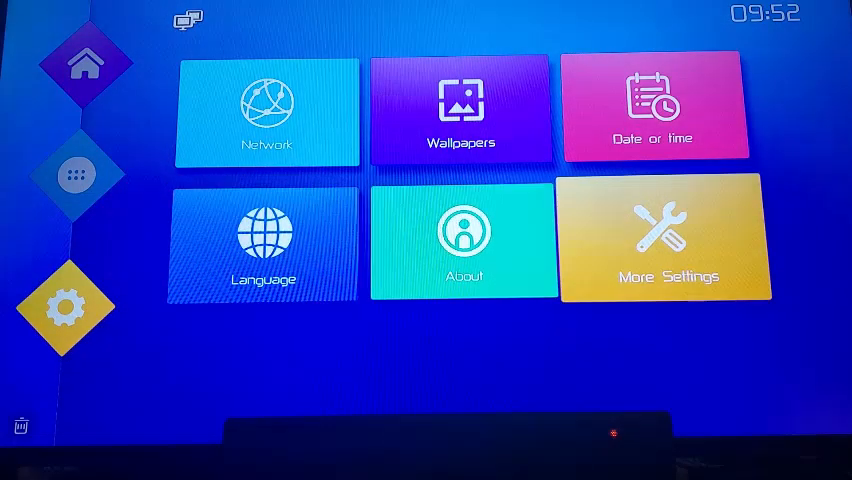
{"action": "key", "text": "Return"}
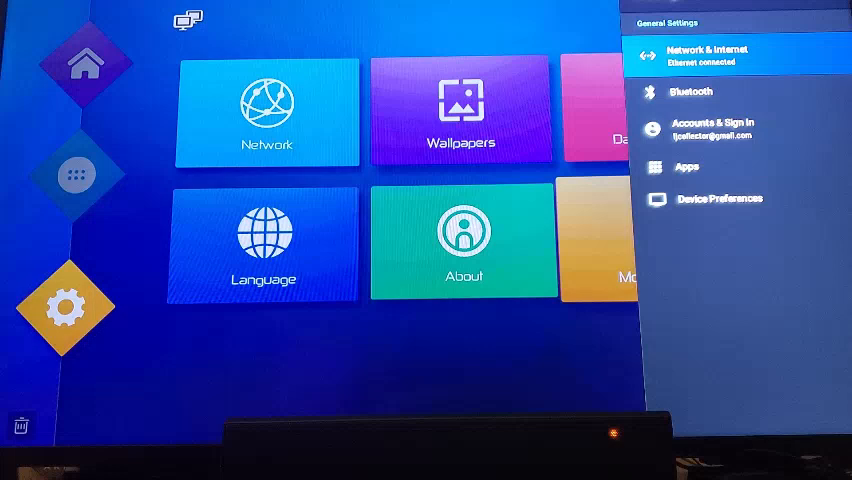
Step: Enter the Apps section in General Settings and move to the See all apps option
{"action": "key", "text": "Down"}
{"action": "key", "text": "Down"}
{"action": "key", "text": "Down"}
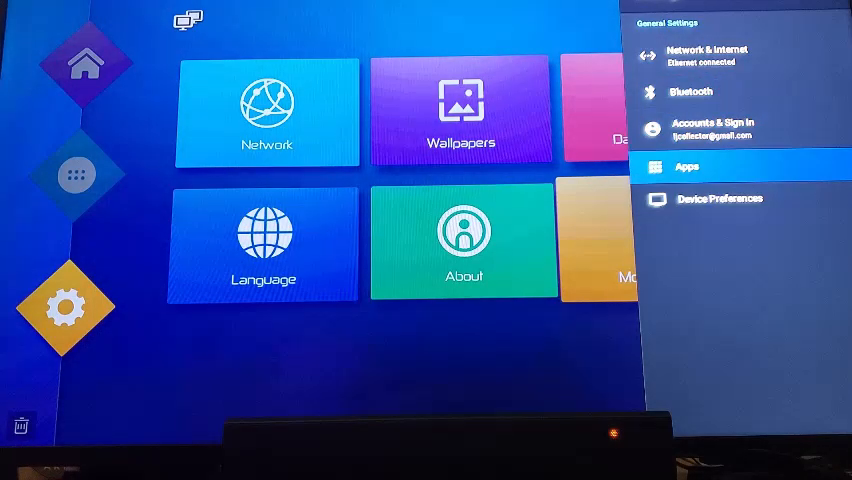
{"action": "key", "text": "Return"}
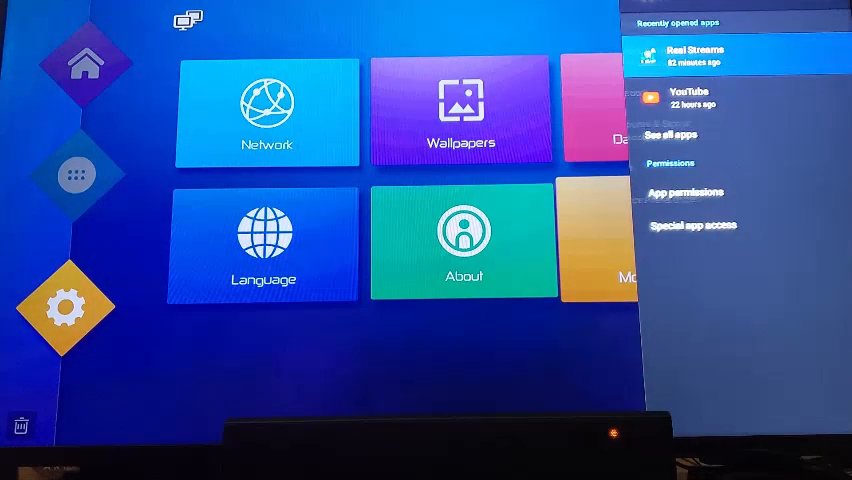
{"action": "key", "text": "Down"}
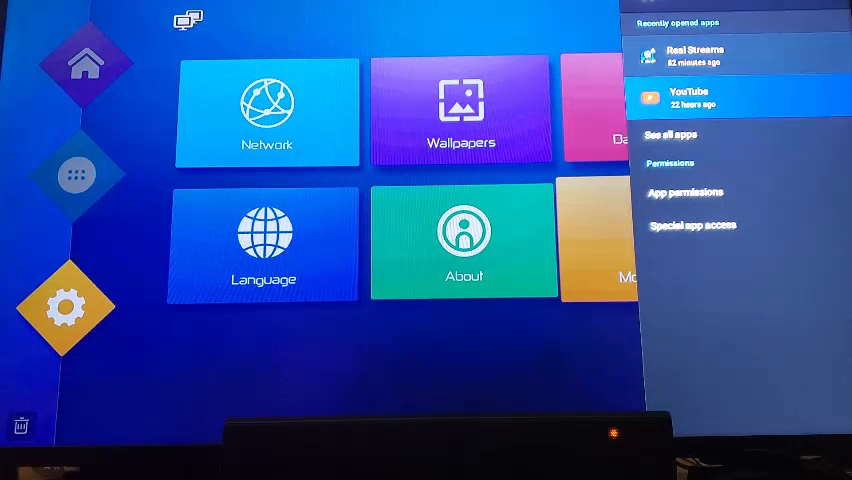
{"action": "key", "text": "Down"}
Step: Show all installed apps and enable Show system apps to list everything
{"action": "key", "text": "Return"}
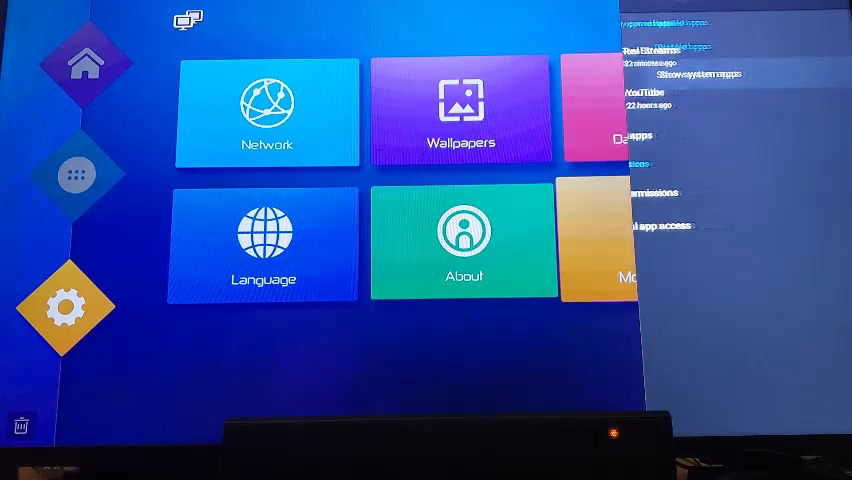
{"action": "key", "text": "Down"}
{"action": "key", "text": "Down"}
{"action": "key", "text": "Down"}
{"action": "key", "text": "Down"}
{"action": "key", "text": "Down"}
{"action": "key", "text": "Down"}
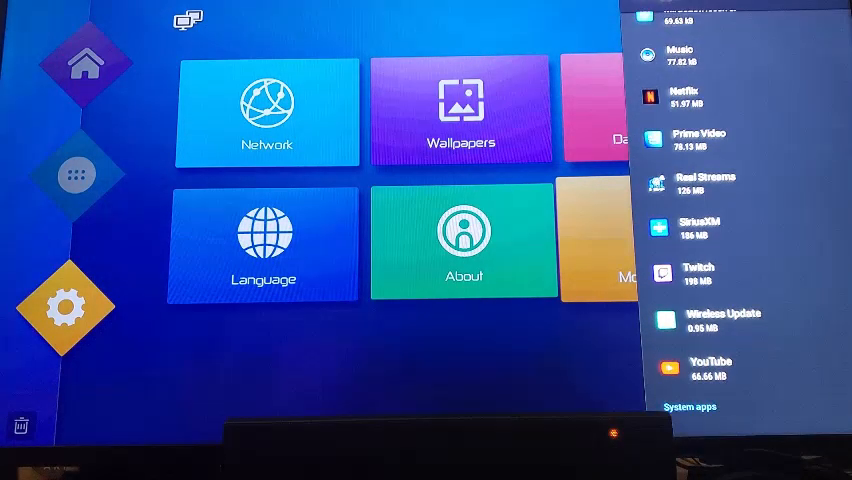
{"action": "key", "text": "Return"}
Step: Scroll down the complete apps list until Pluto TV is highlighted
{"action": "key", "text": "Down"}
{"action": "key", "text": "Down"}
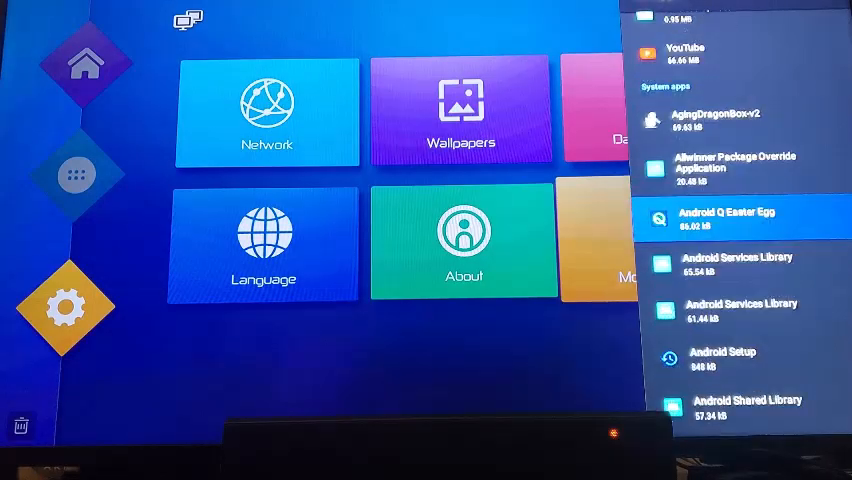
{"action": "key", "text": "Down"}
{"action": "key", "text": "Down"}
{"action": "key", "text": "Down"}
{"action": "key", "text": "Down"}
{"action": "key", "text": "Down"}
{"action": "key", "text": "Down"}
{"action": "key", "text": "Down"}
{"action": "key", "text": "Down"}
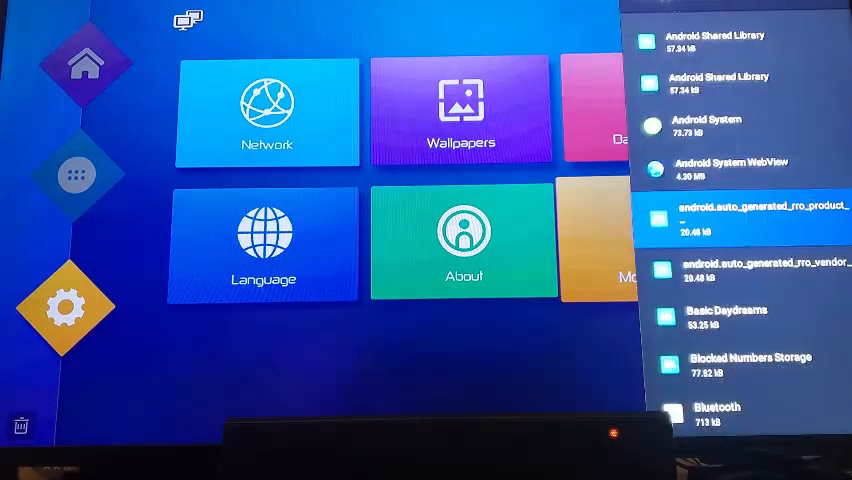
{"action": "key", "text": "Down"}
{"action": "key", "text": "Down"}
{"action": "key", "text": "Down"}
{"action": "key", "text": "Down"}
{"action": "key", "text": "Down"}
{"action": "key", "text": "Down"}
{"action": "key", "text": "Down"}
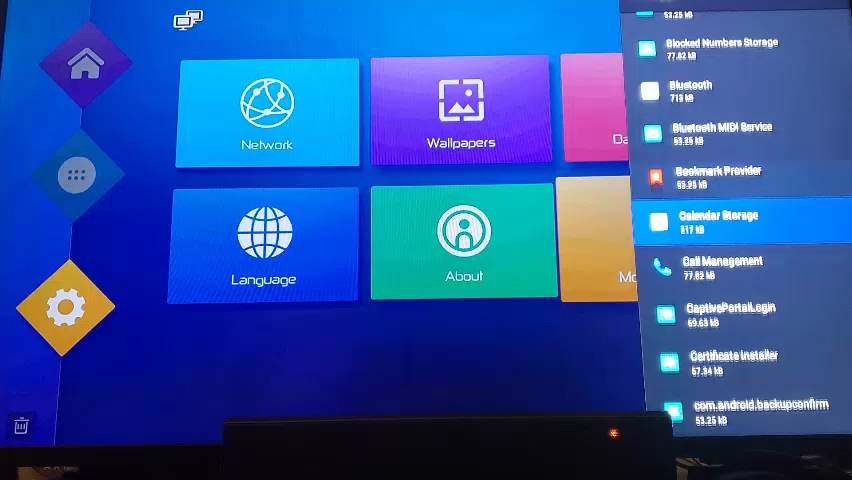
{"action": "key", "text": "Down"}
{"action": "key", "text": "Down"}
{"action": "key", "text": "Down"}
{"action": "key", "text": "Down"}
{"action": "key", "text": "Down"}
{"action": "key", "text": "Down"}
{"action": "key", "text": "Down"}
{"action": "key", "text": "Down"}
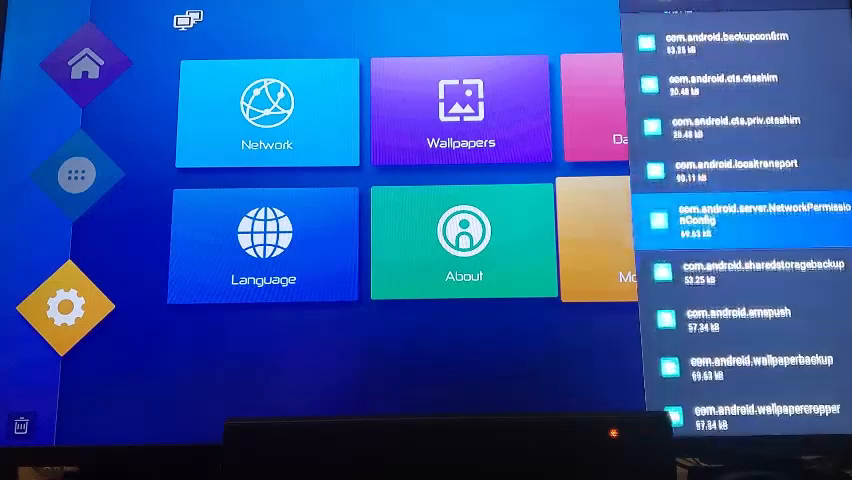
{"action": "key", "text": "Down"}
{"action": "key", "text": "Down"}
{"action": "key", "text": "Down"}
{"action": "key", "text": "Down"}
{"action": "key", "text": "Down"}
{"action": "key", "text": "Down"}
{"action": "key", "text": "Down"}
{"action": "key", "text": "Down"}
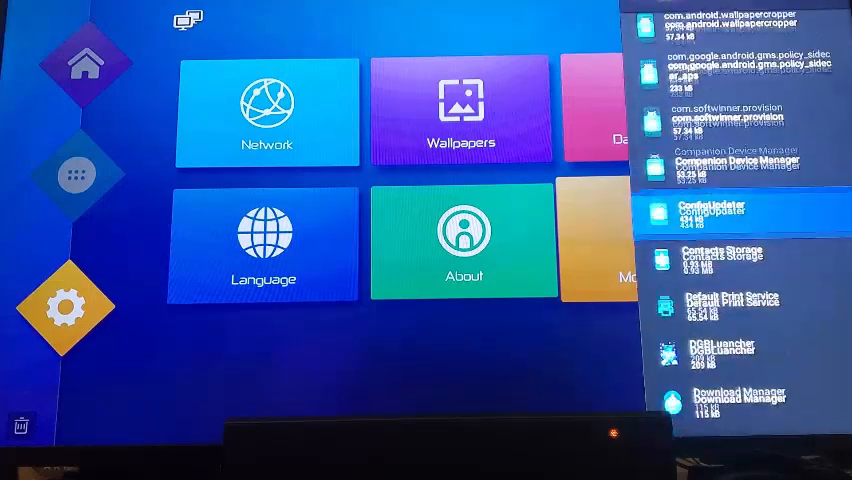
{"action": "key", "text": "Down"}
{"action": "key", "text": "Down"}
{"action": "key", "text": "Down"}
{"action": "key", "text": "Down"}
{"action": "key", "text": "Down"}
{"action": "key", "text": "Down"}
{"action": "key", "text": "Down"}
{"action": "key", "text": "Down"}
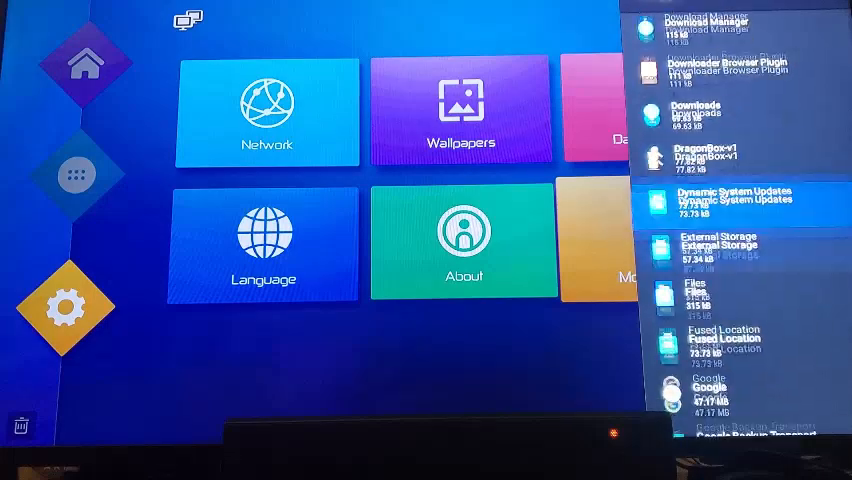
{"action": "key", "text": "Down"}
{"action": "key", "text": "Down"}
{"action": "key", "text": "Down"}
{"action": "key", "text": "Down"}
{"action": "key", "text": "Down"}
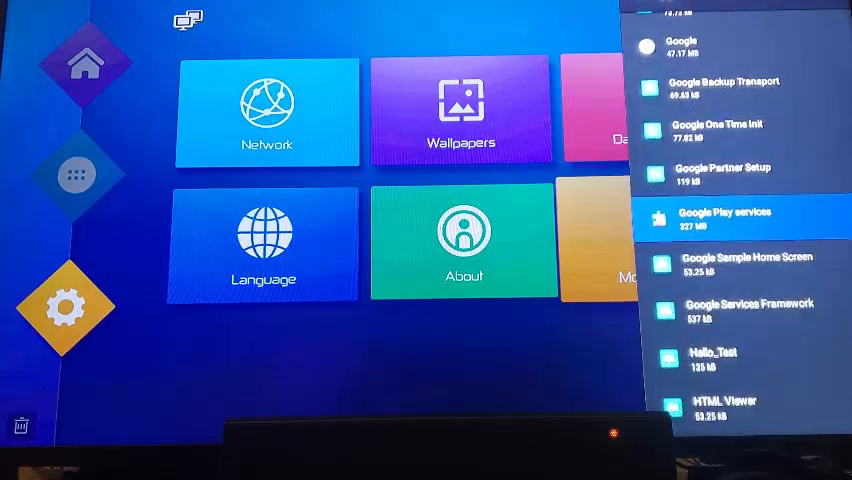
{"action": "key", "text": "Down"}
{"action": "key", "text": "Down"}
{"action": "key", "text": "Down"}
{"action": "key", "text": "Down"}
{"action": "key", "text": "Down"}
{"action": "key", "text": "Down"}
{"action": "key", "text": "Down"}
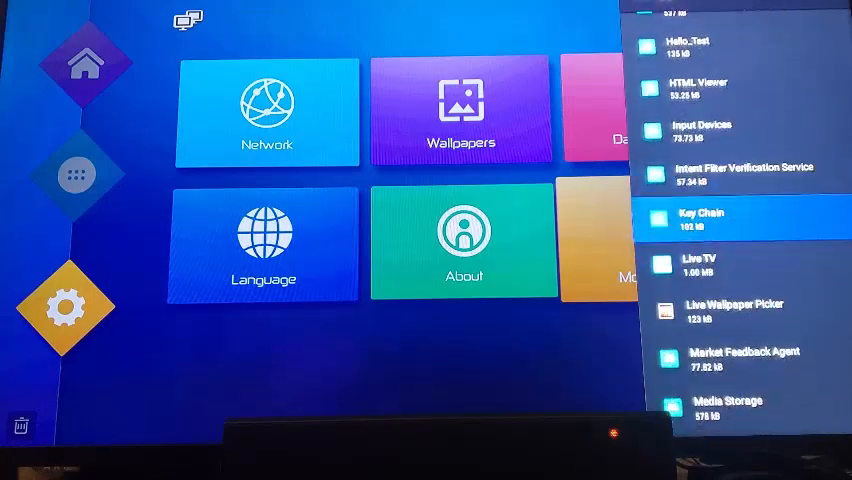
{"action": "key", "text": "Down"}
{"action": "key", "text": "Down"}
{"action": "key", "text": "Down"}
{"action": "key", "text": "Down"}
{"action": "key", "text": "Down"}
{"action": "key", "text": "Down"}
{"action": "key", "text": "Down"}
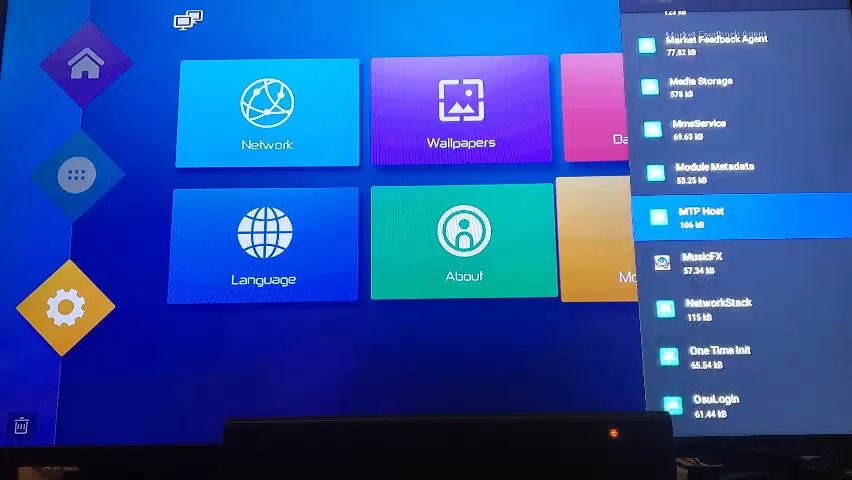
{"action": "key", "text": "Down"}
{"action": "key", "text": "Down"}
{"action": "key", "text": "Down"}
{"action": "key", "text": "Down"}
{"action": "key", "text": "Down"}
{"action": "key", "text": "Down"}
{"action": "key", "text": "Down"}
{"action": "key", "text": "Down"}
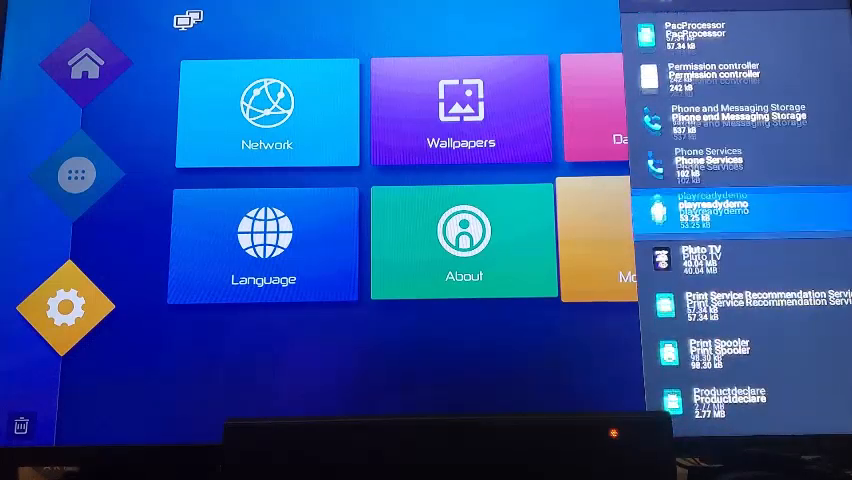
{"action": "key", "text": "Down"}
{"action": "key", "text": "Down"}
{"action": "key", "text": "Down"}
{"action": "key", "text": "Down"}
{"action": "key", "text": "Down"}
{"action": "key", "text": "Down"}
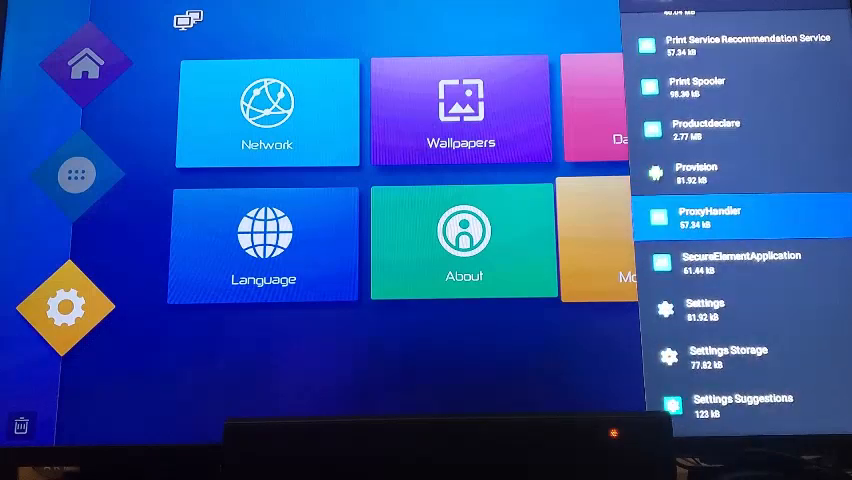
{"action": "key", "text": "Up"}
{"action": "key", "text": "Up"}
{"action": "key", "text": "Up"}
{"action": "key", "text": "Up"}
{"action": "key", "text": "Up"}
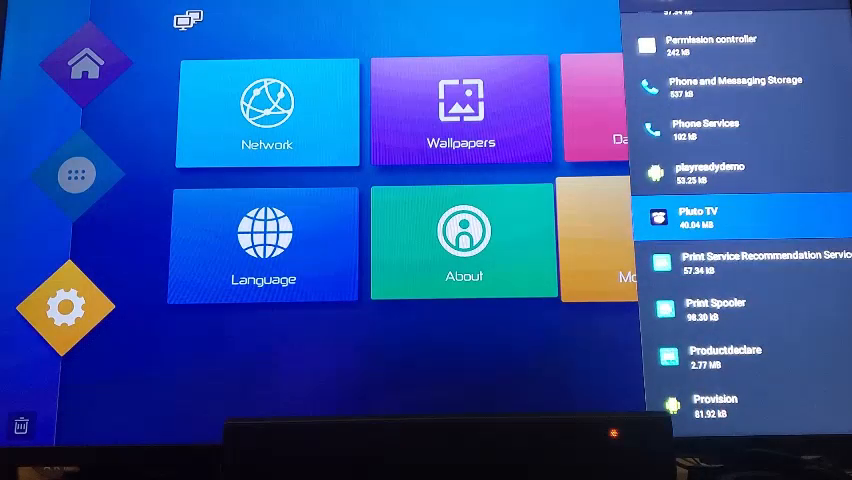
Step: Uninstall Pluto TV from its app info page and confirm OK in the dialog
{"action": "key", "text": "Return"}
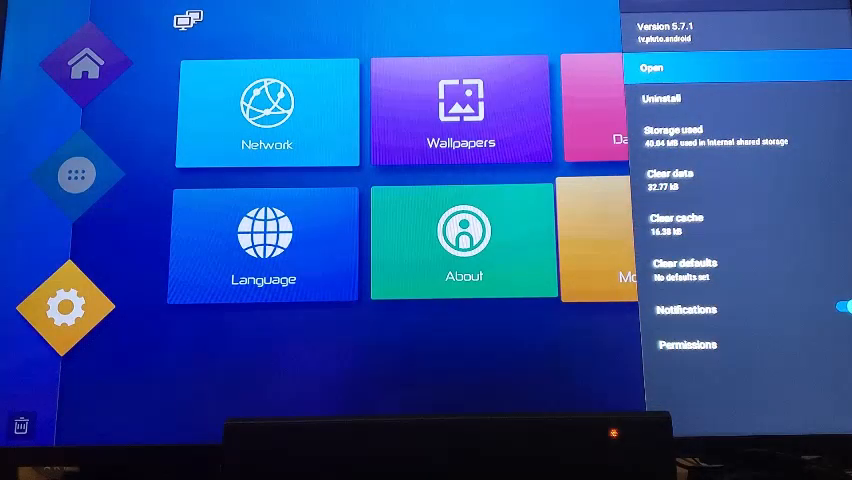
{"action": "key", "text": "Down"}
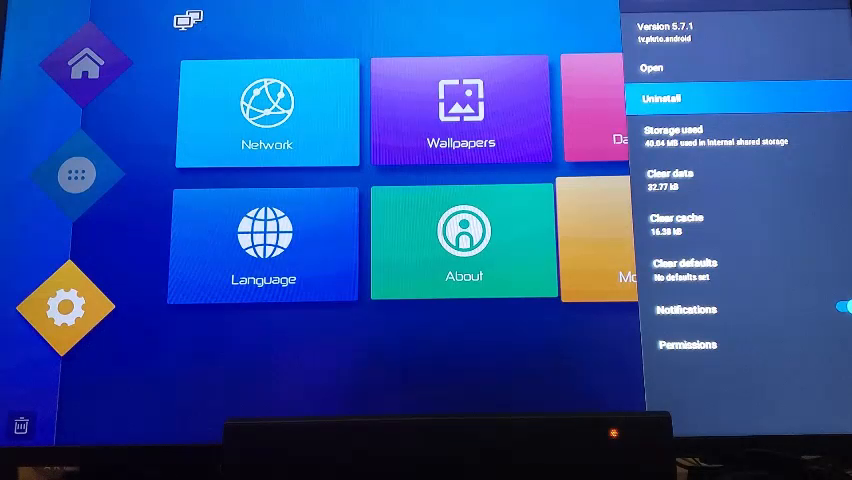
{"action": "key", "text": "Return"}
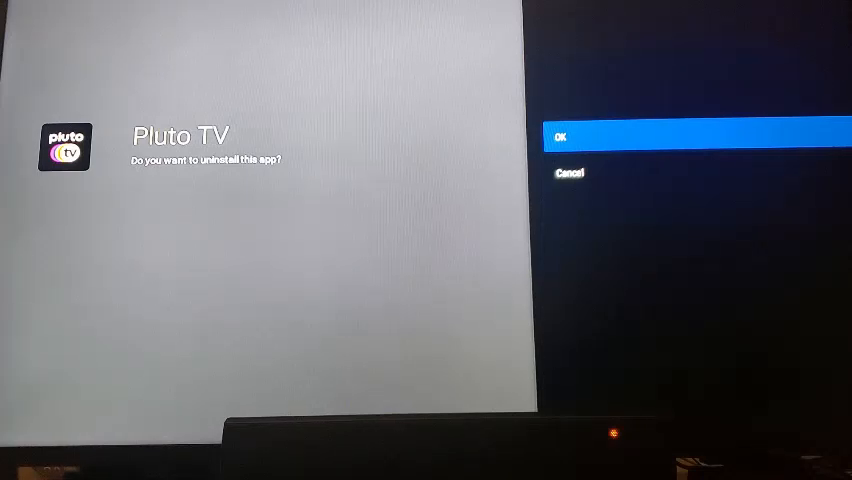
{"action": "key", "text": "Return"}
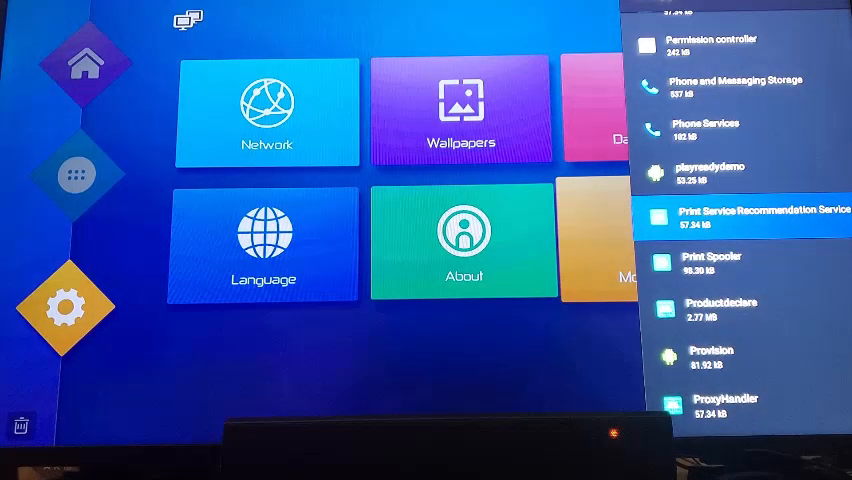
Step: Back out of settings to the launcher home screen with YouTube, Chrome and Google Play tiles
{"action": "key", "text": "Escape"}
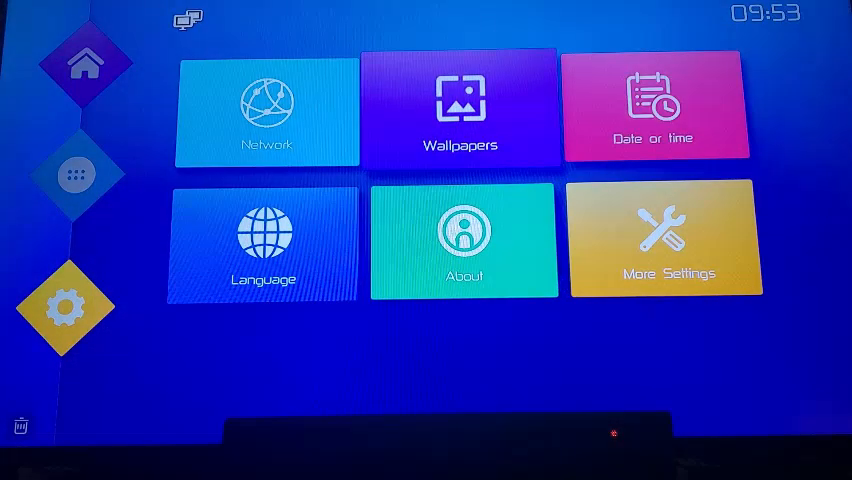
{"action": "key", "text": "Up"}
{"action": "key", "text": "Up"}
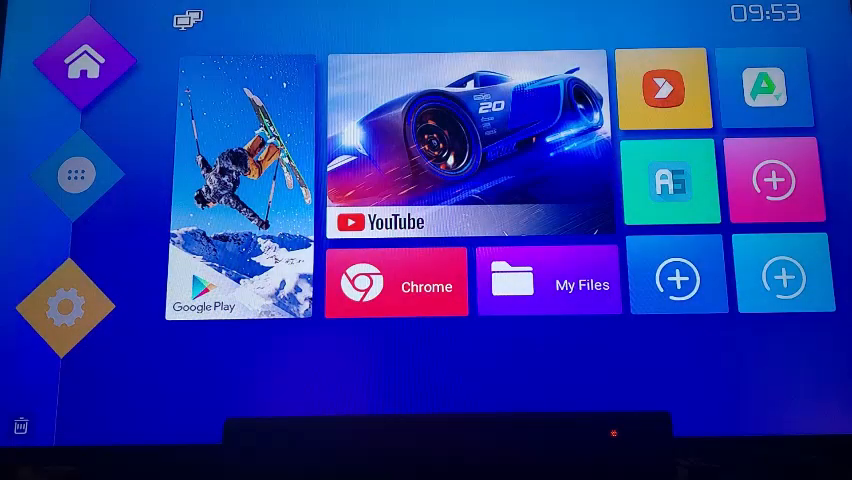